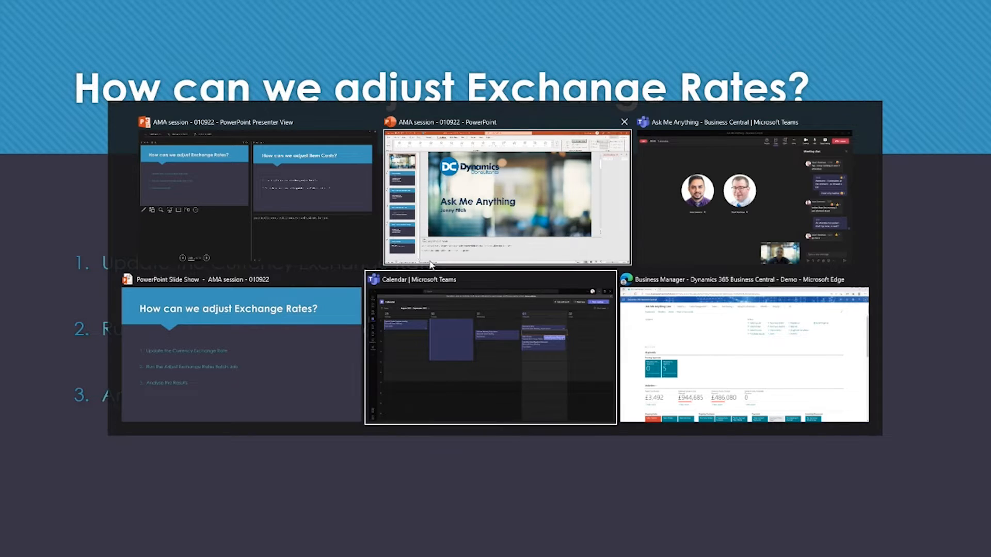
key(Tab)
- Switch from PowerPoint to the Edge window showing the Business Central home page
key(alt)
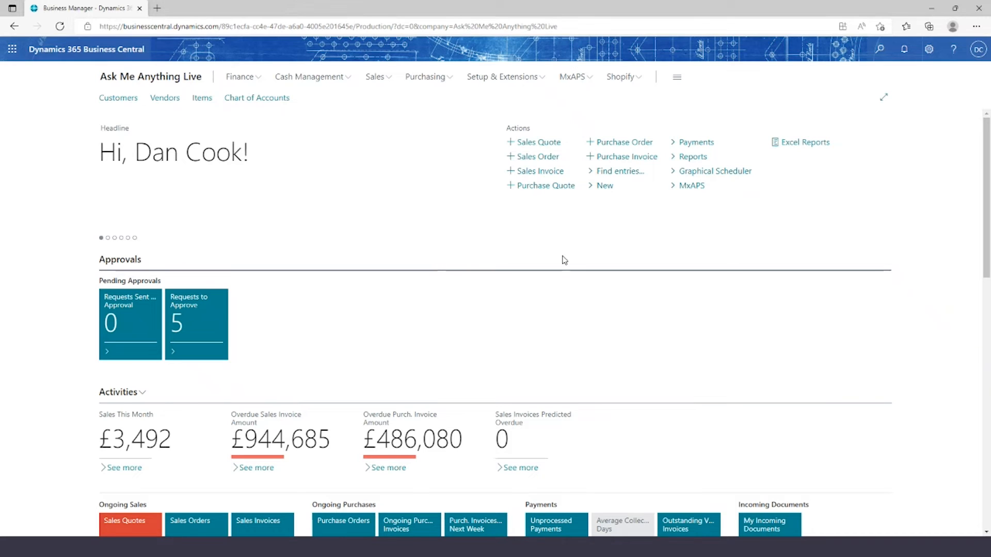
- Find the Currencies page via Tell Me search and select the Euro row
key(alt+q)
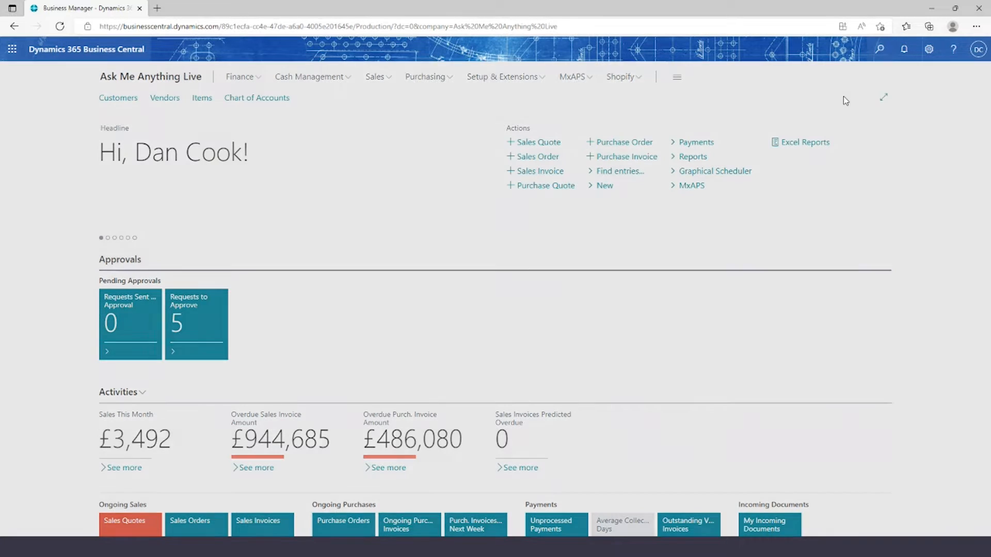
text(cur)
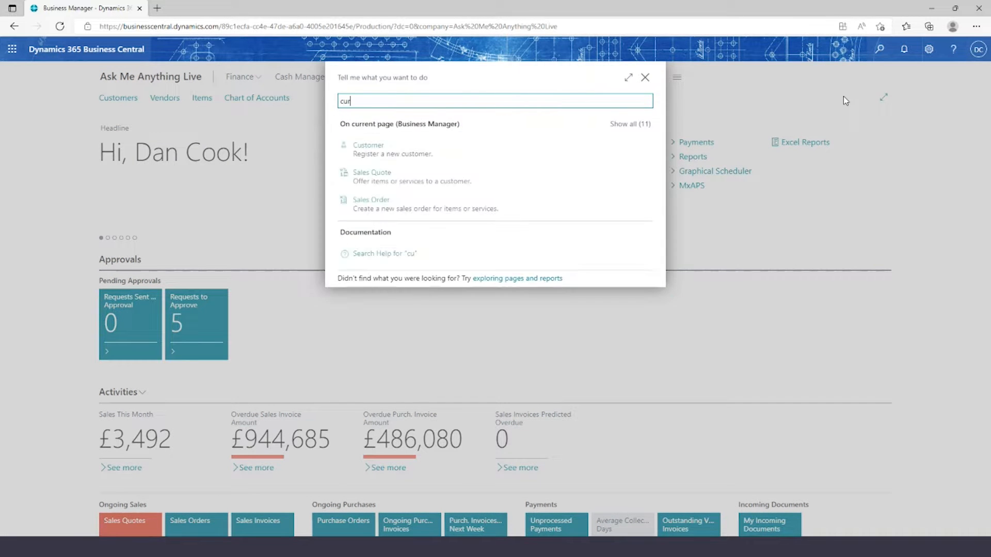
text(rencies)
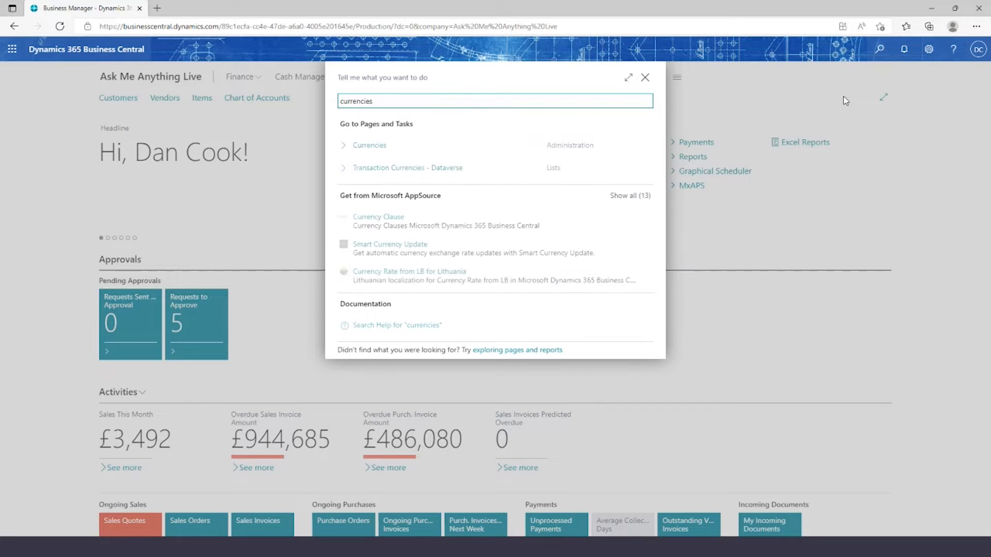
click(369, 145)
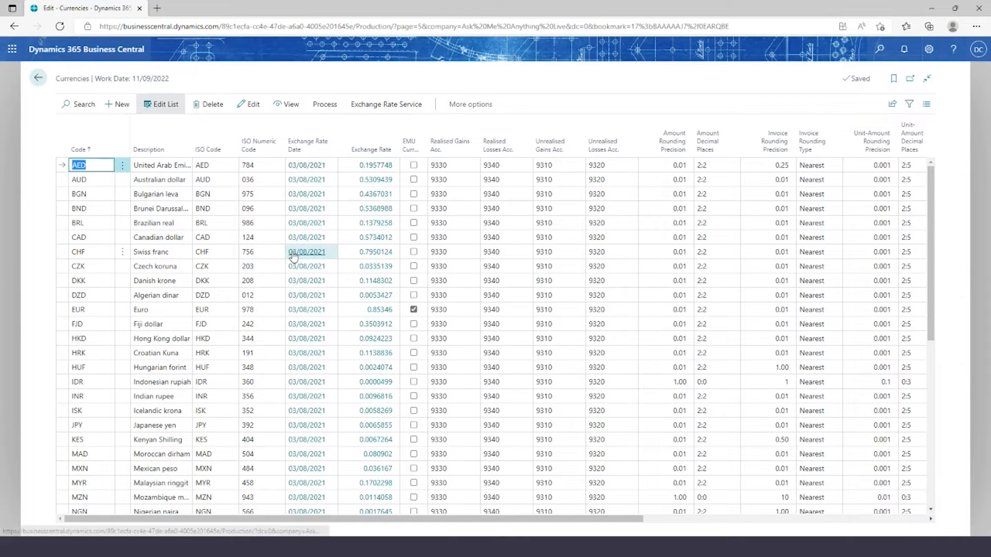
click(161, 312)
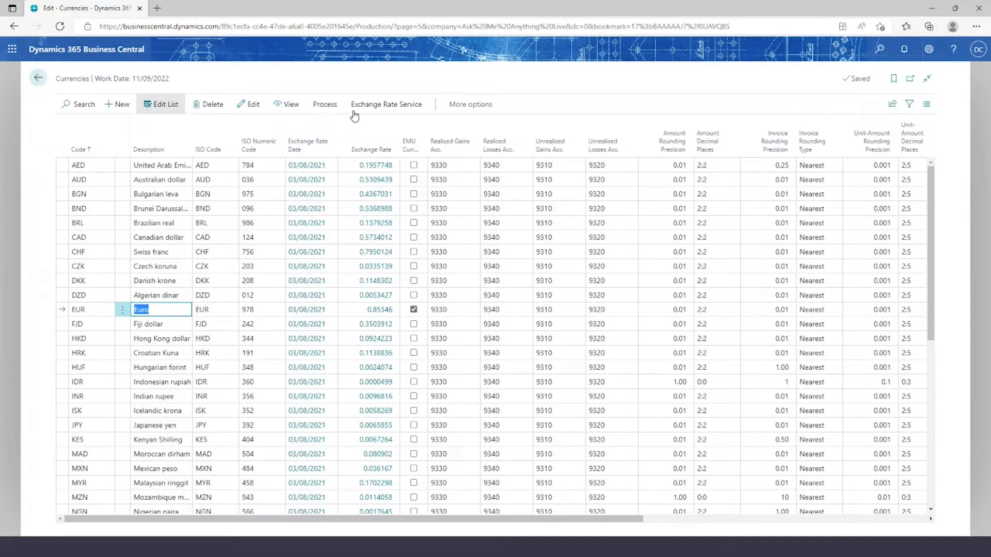
- Show the Exchange Rate Service actions, then the Process actions for the Euro currency
click(385, 104)
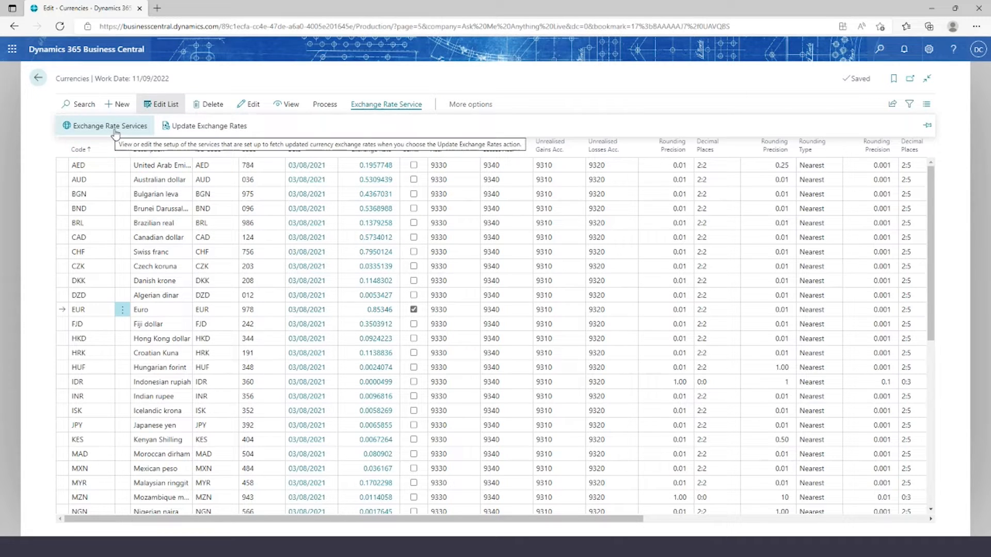
click(326, 104)
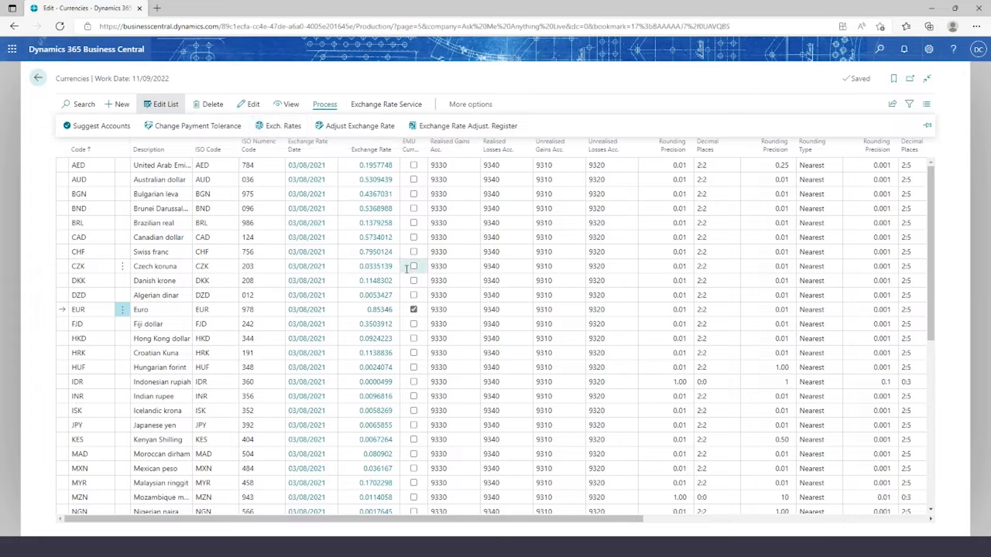
- Add a Euro exchange rate line dated 01/09/2022 with exchange and adjustment amounts of 1.2
click(284, 126)
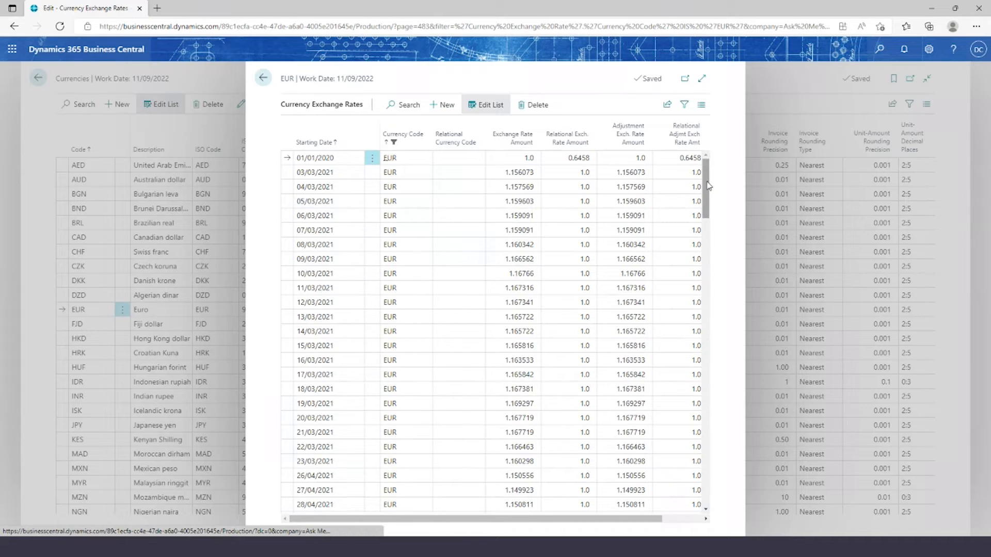
drag(708, 186, 704, 465)
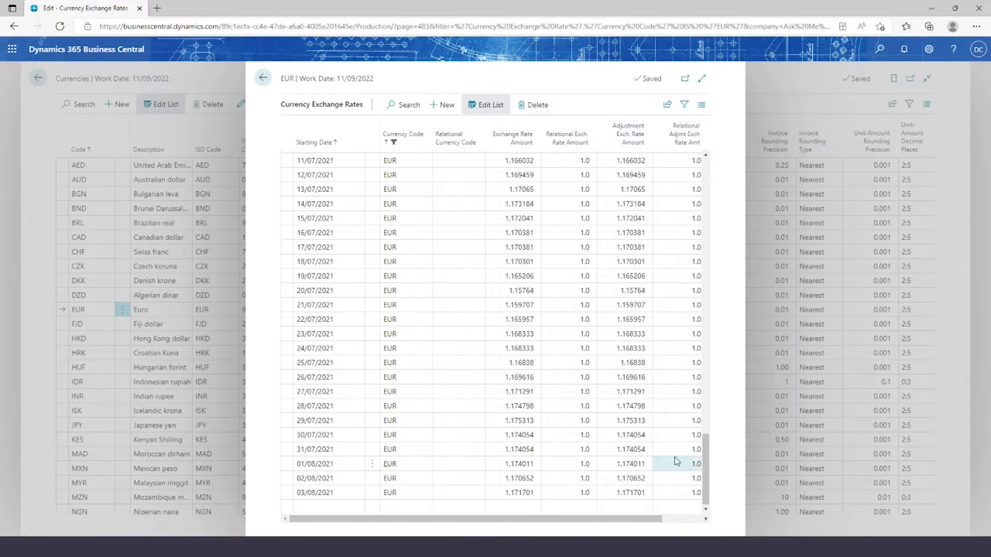
click(328, 507)
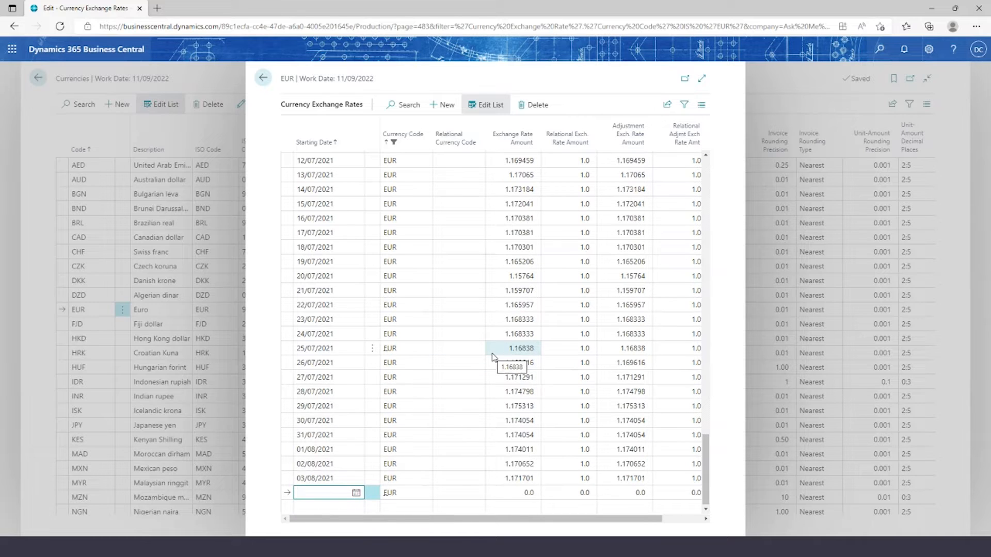
text(0109)
text(22)
key(Tab)
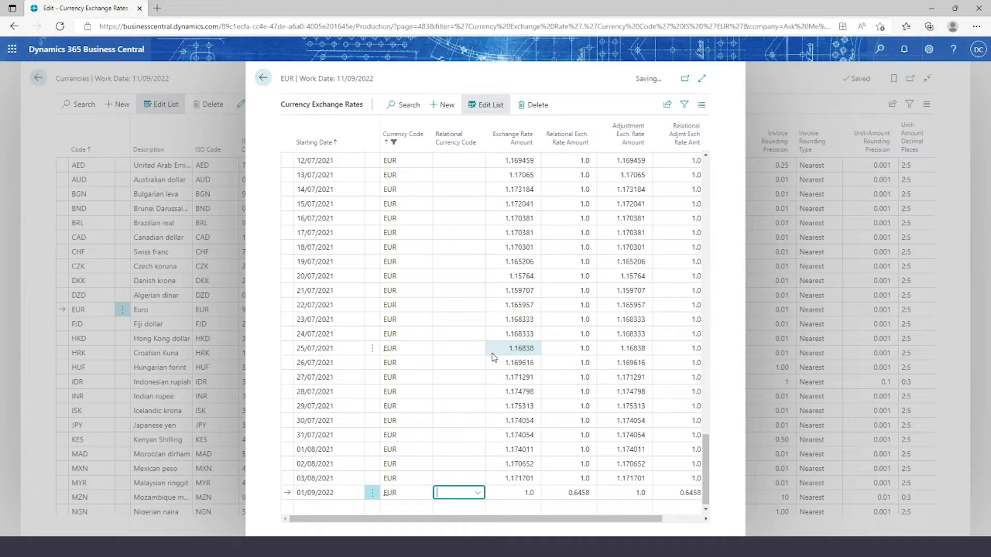
key(Tab)
text(1)
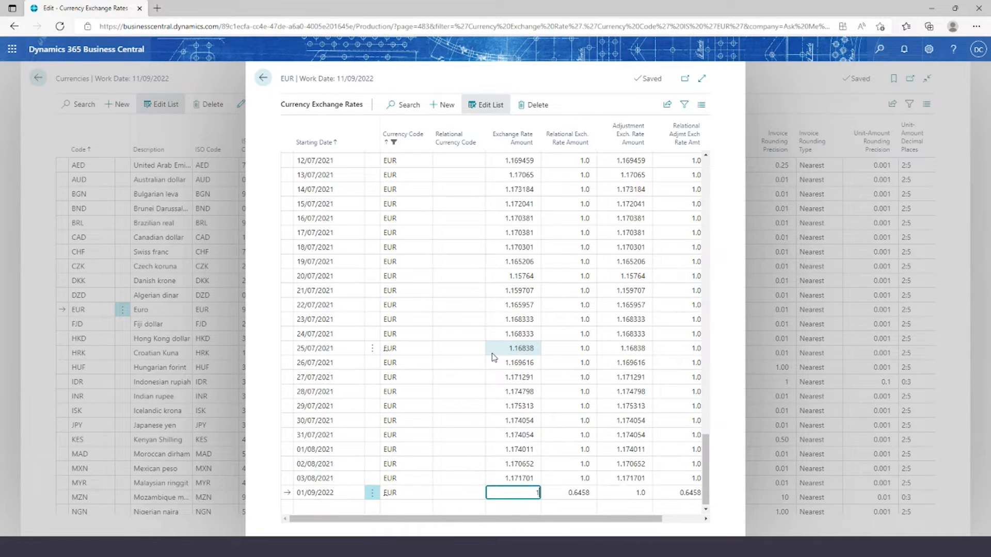
key(Tab)
text(1)
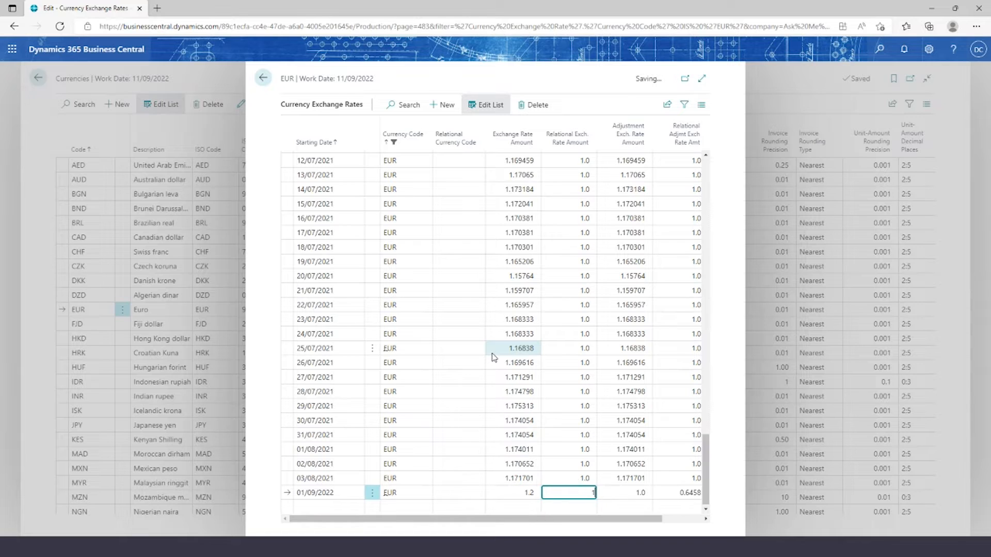
key(Tab)
text(1.2)
key(Tab)
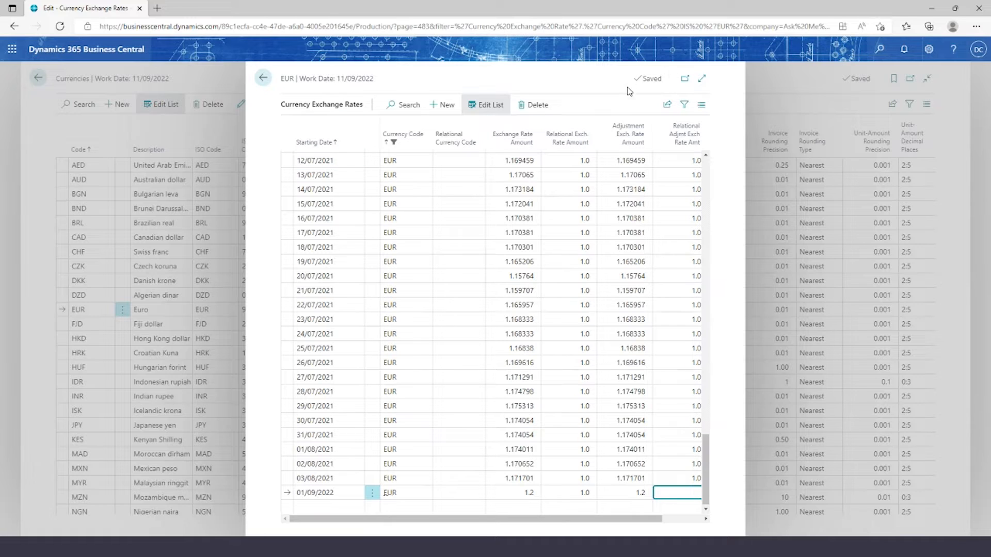
- Return to the Currencies list and show its Process actions
click(264, 78)
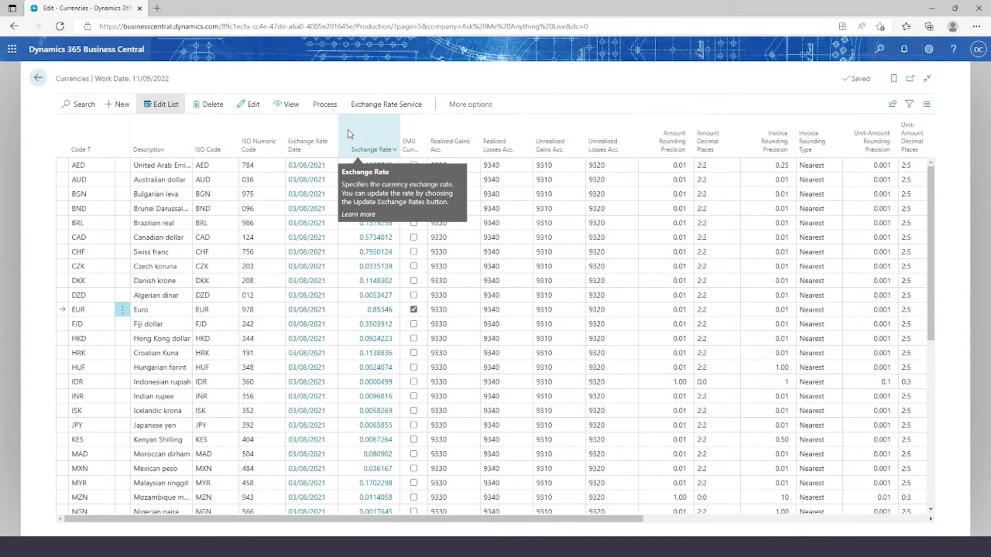
click(325, 104)
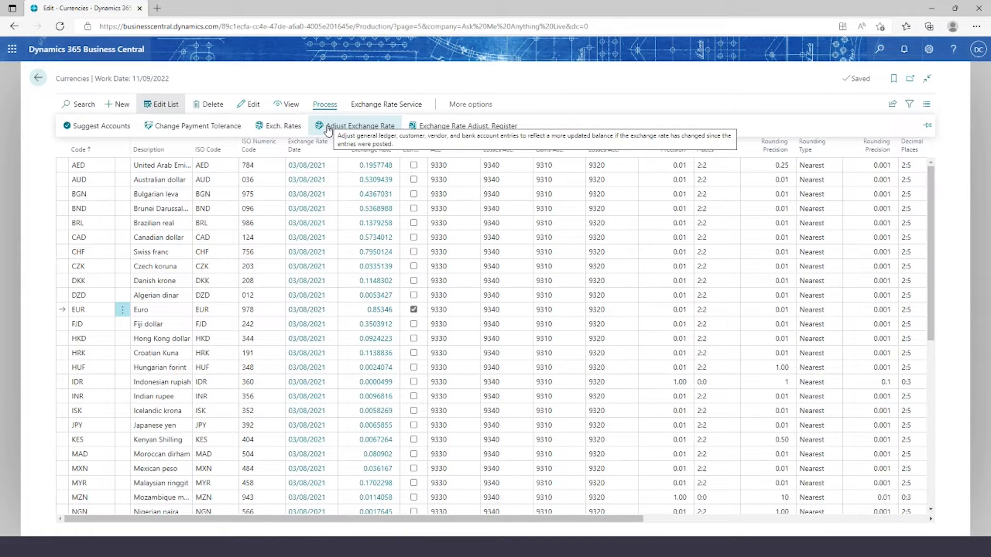
- Start the Adjust Exchange Rates batch job from the Process actions
click(359, 125)
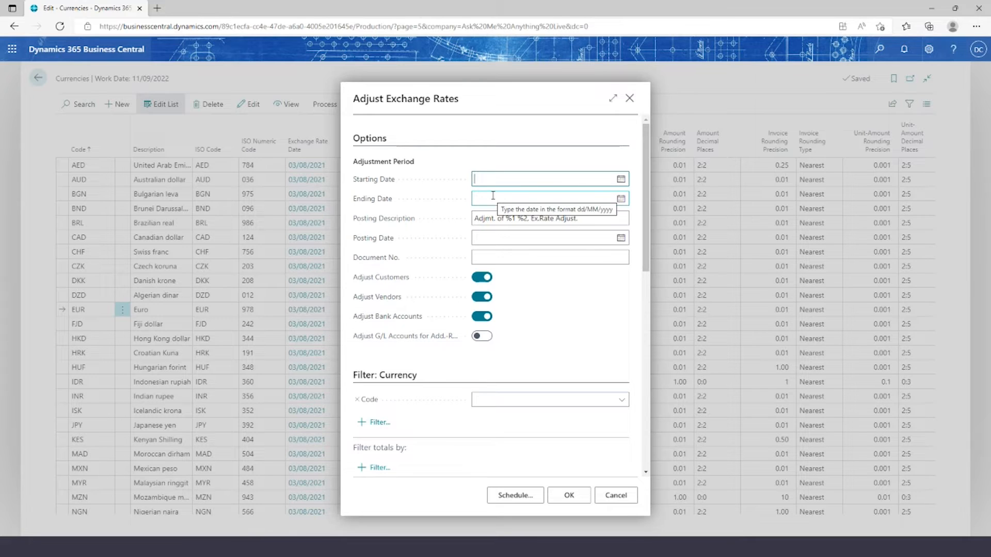
- Set the adjustment ending date to 01/09/2022 and document number EXCH0001
click(500, 198)
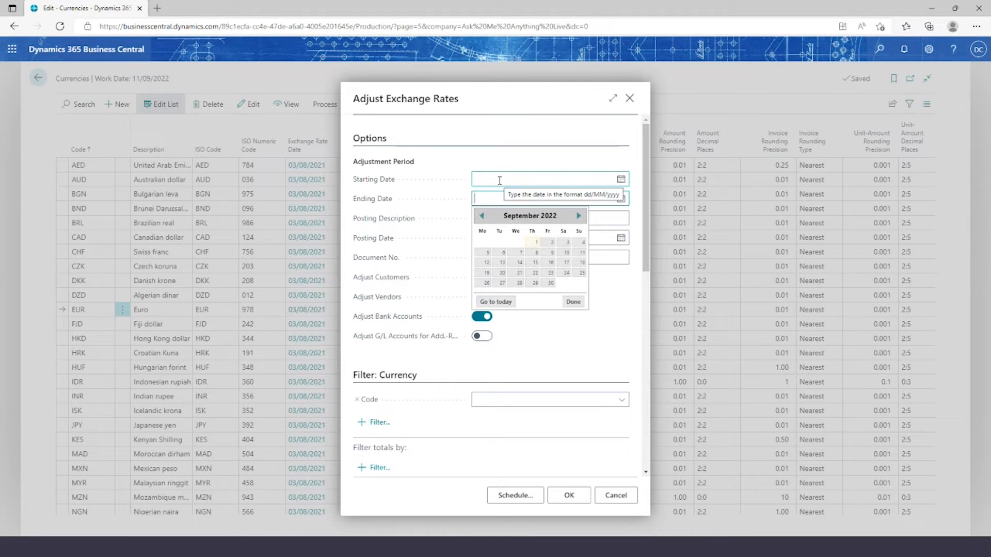
text(010922)
key(Tab)
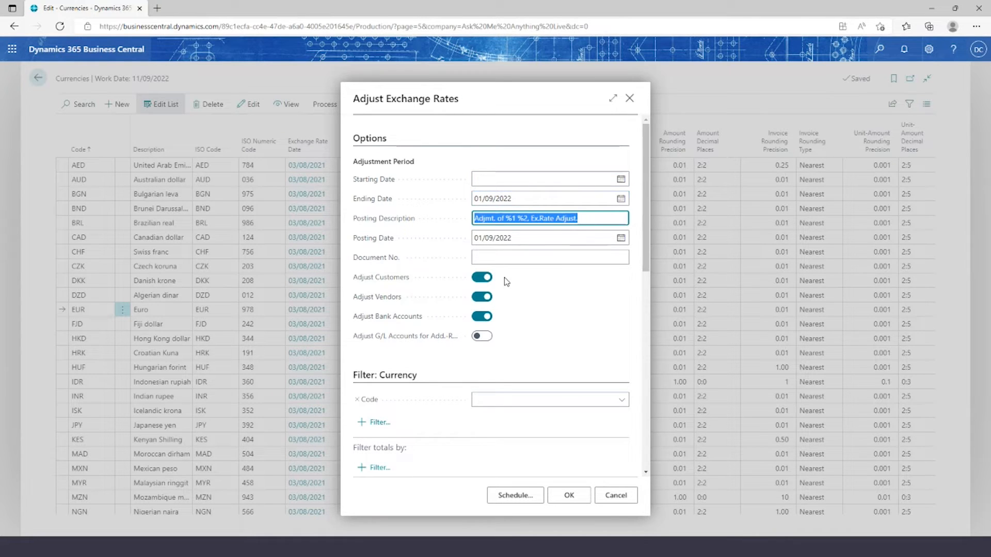
click(500, 256)
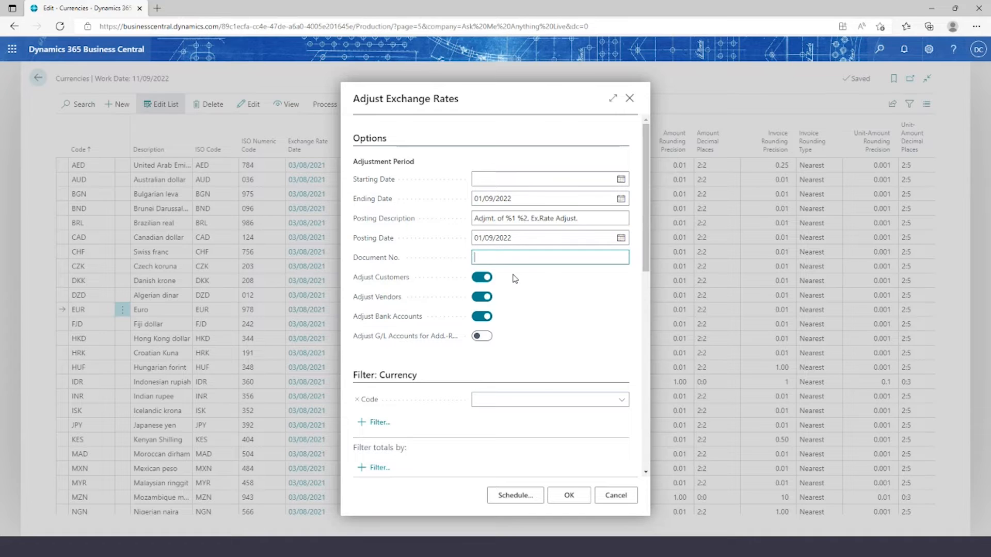
text(EXCH0)
text(001)
click(523, 286)
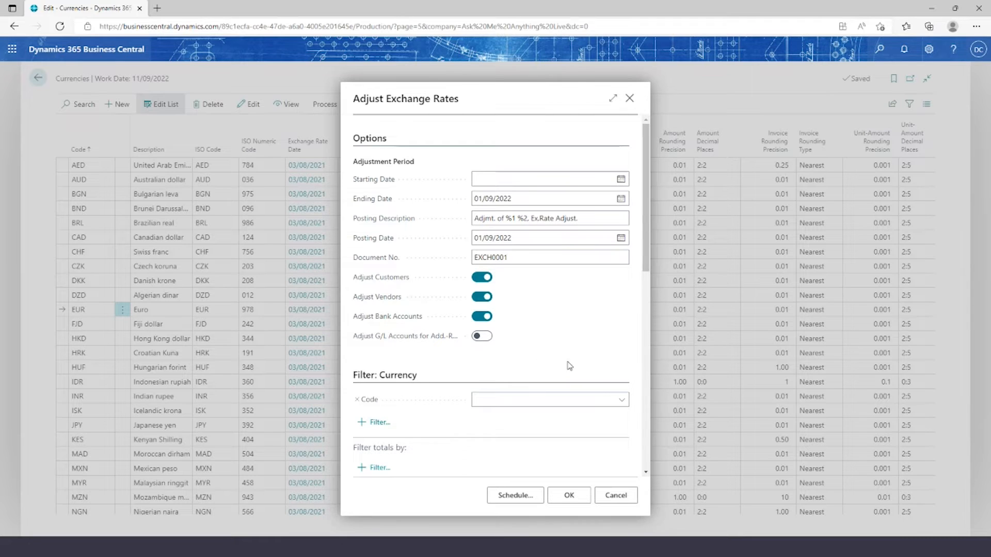
- Filter the adjustment to EUR, run it, and acknowledge the rates-adjusted message
click(622, 399)
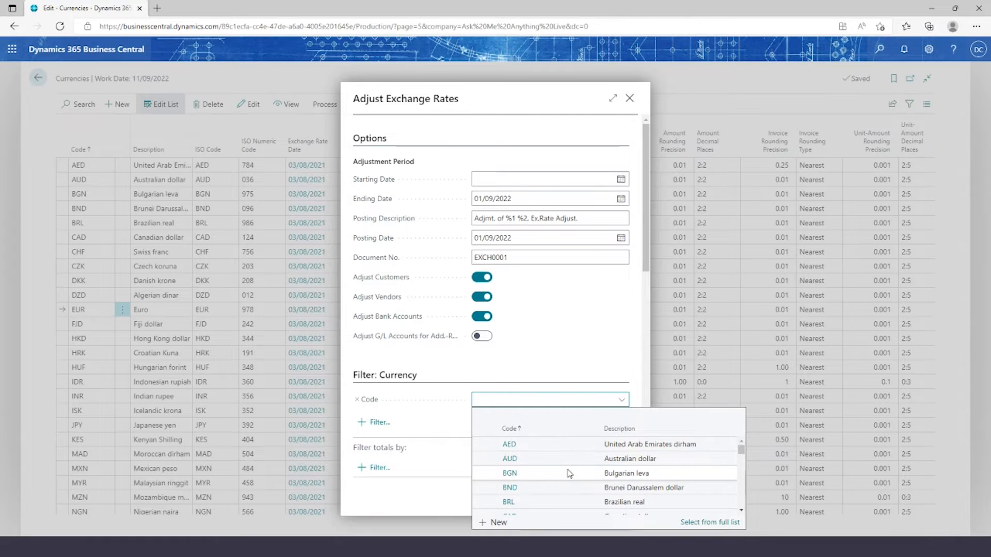
drag(740, 448, 740, 459)
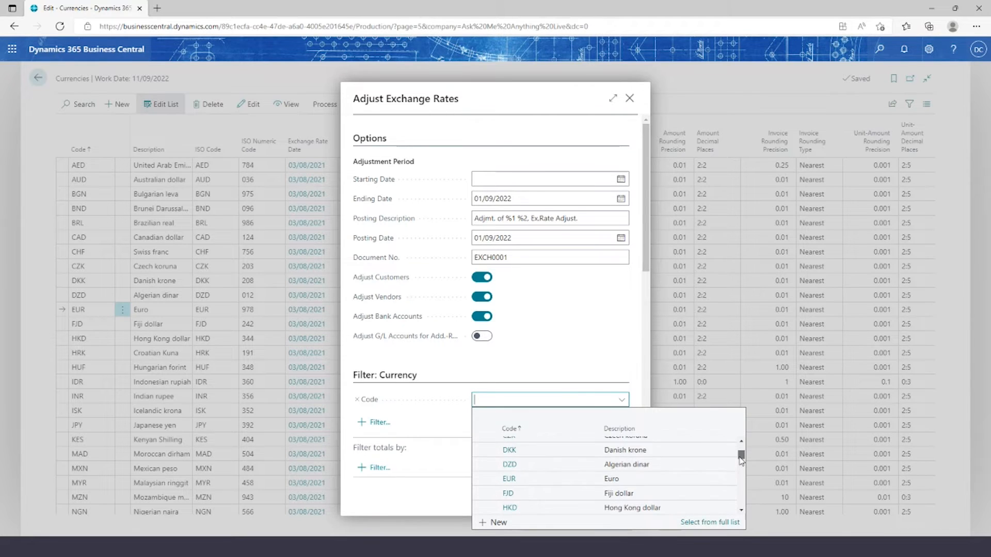
click(604, 479)
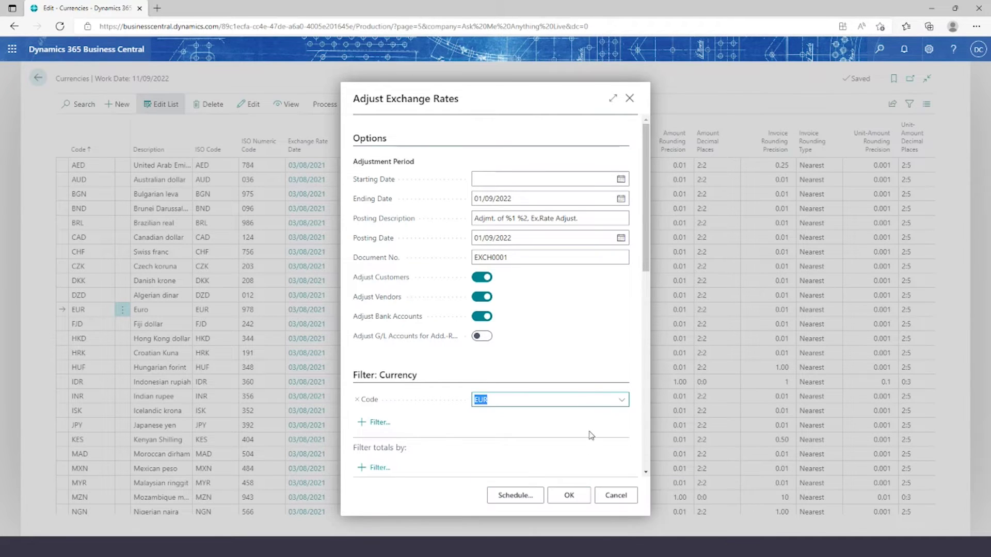
click(590, 372)
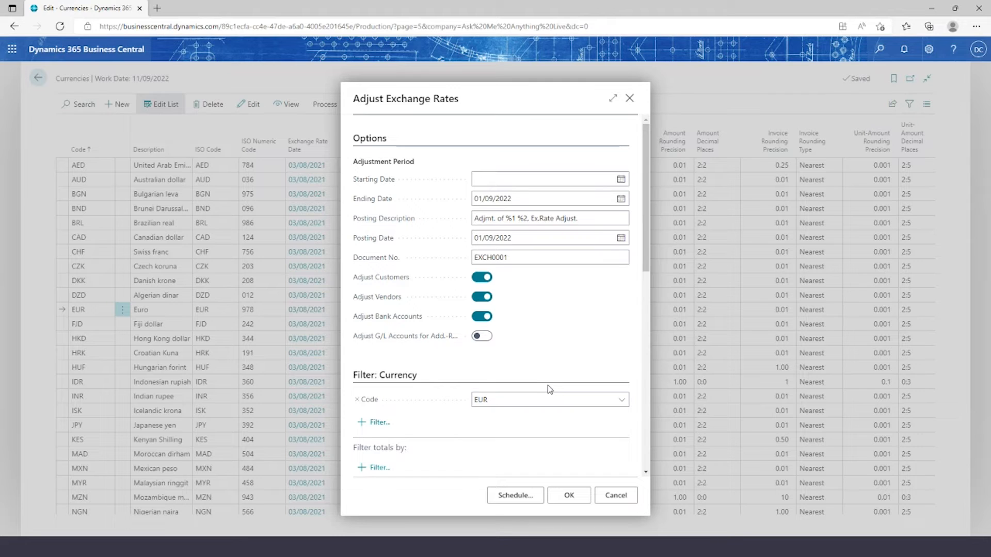
click(566, 496)
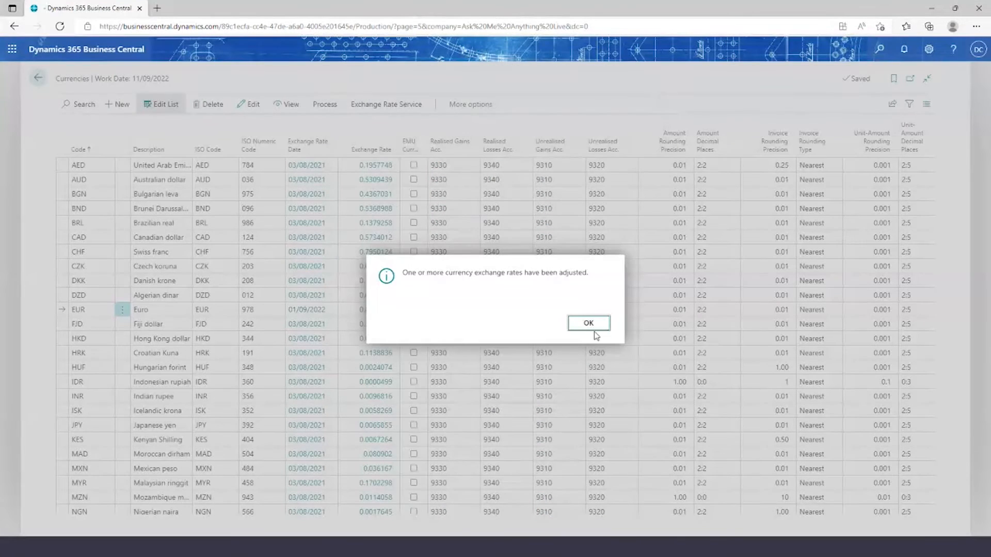
click(588, 323)
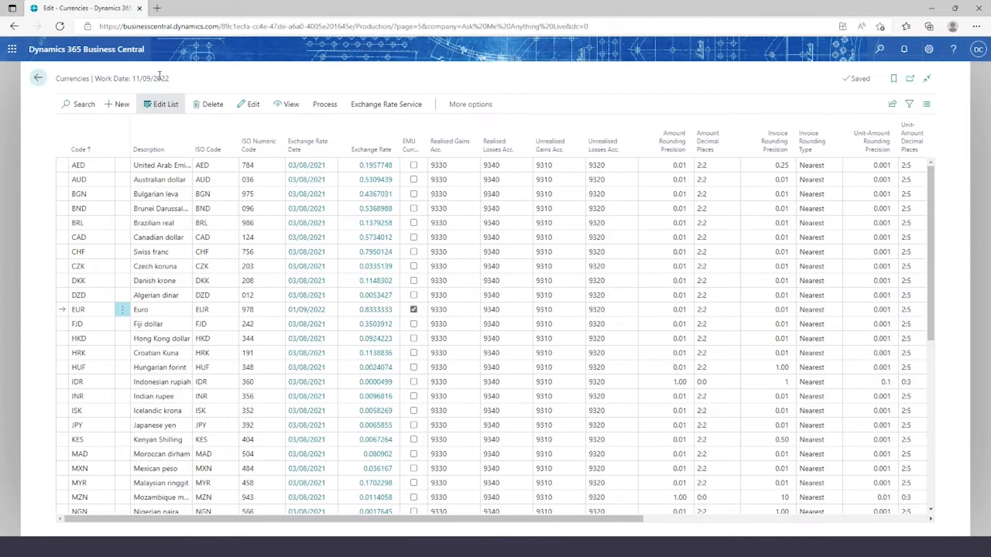
- Return to the home page and start a Tell Me search
click(38, 79)
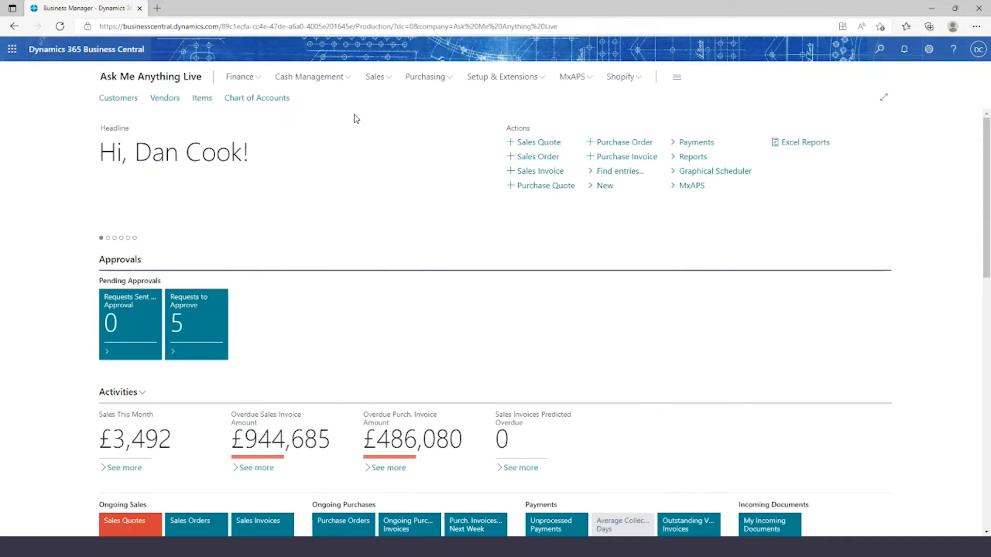
click(880, 49)
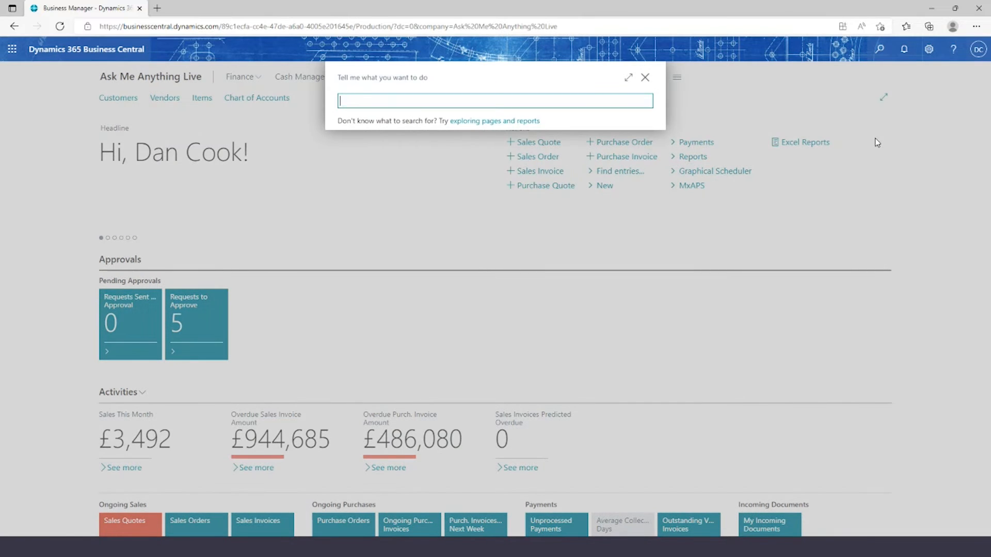
text(g/l regi)
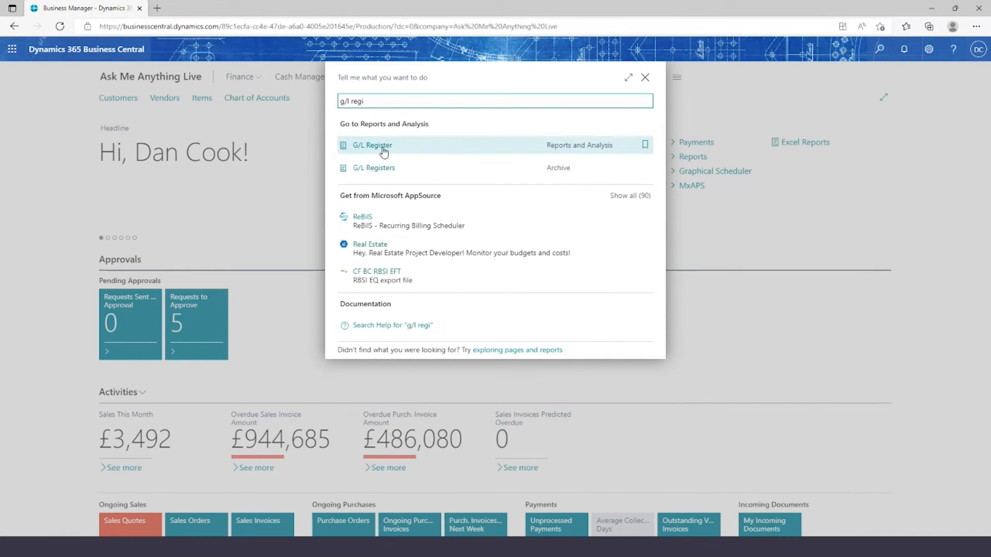
- From G/L Registers, view the general ledger entries of the EXCHRATADJ register 241
click(368, 169)
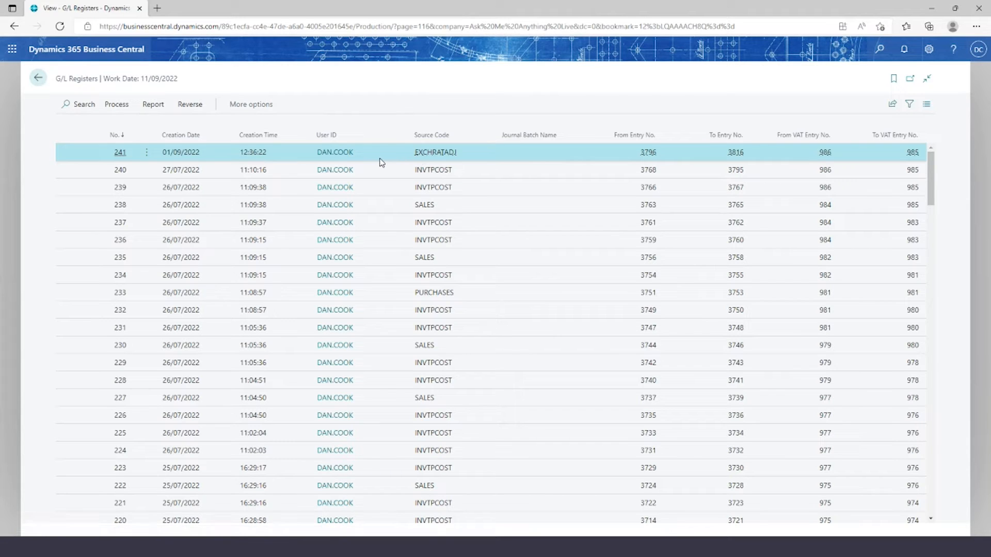
click(117, 103)
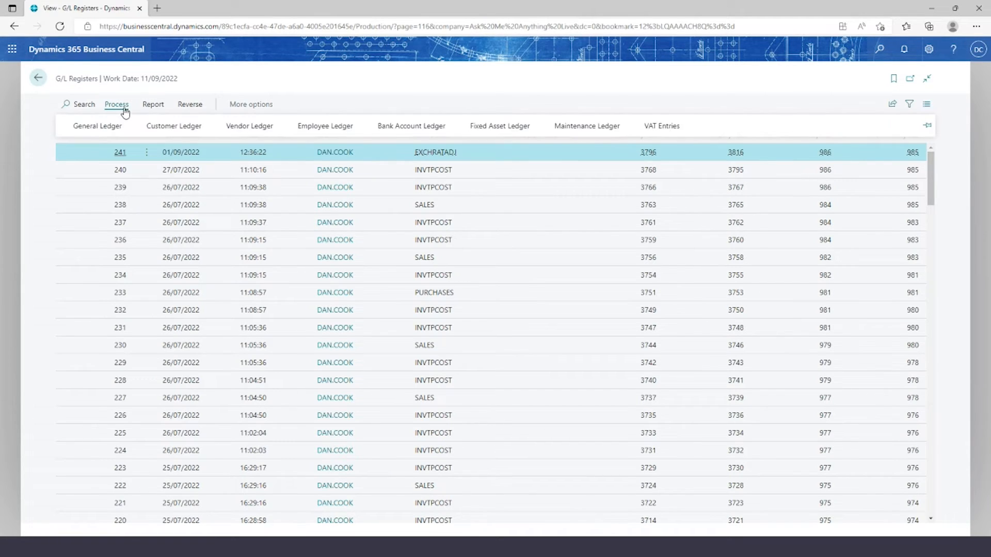
click(99, 130)
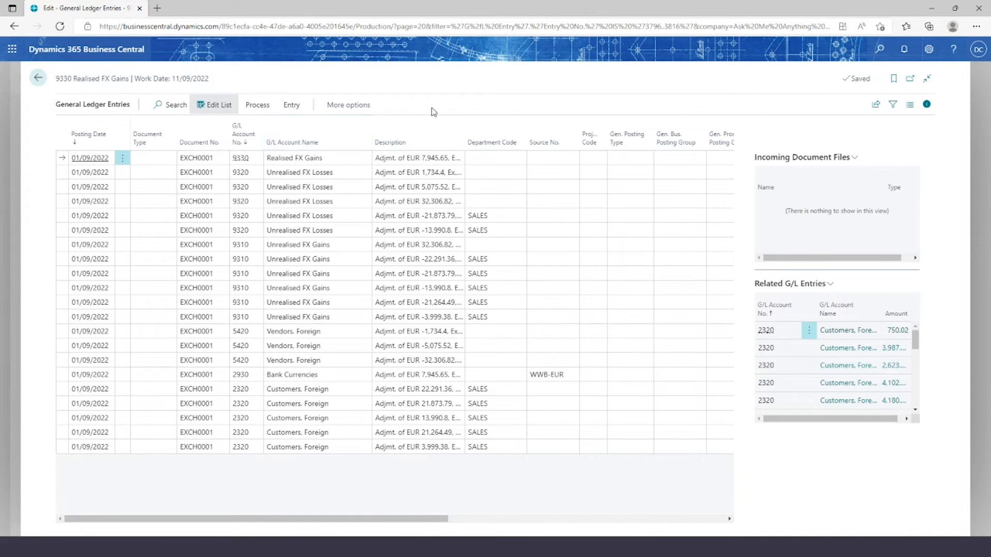
- Go back from the entries through the G/L Registers list toward the home page
mouse_move(139, 216)
click(39, 81)
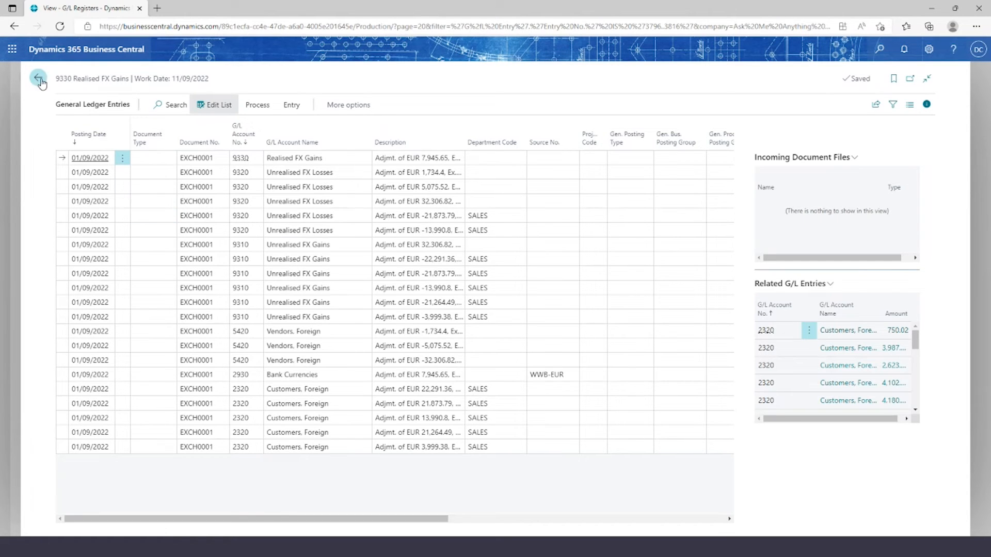
click(39, 78)
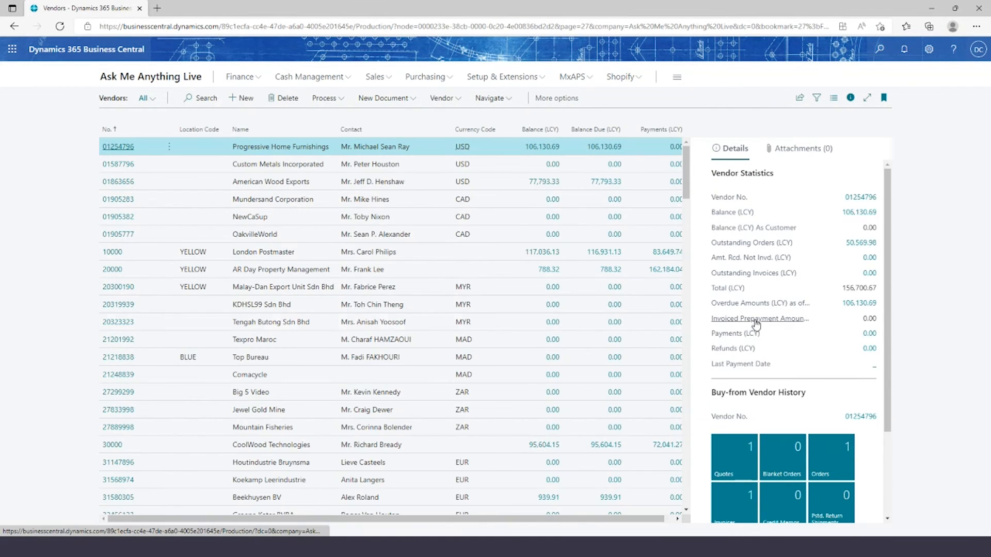
drag(687, 175, 685, 216)
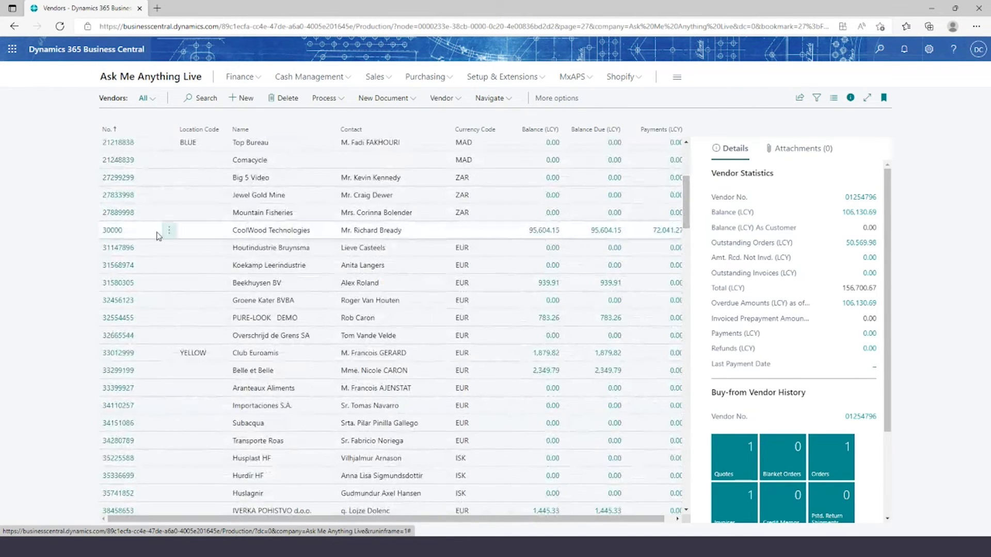
- Open the PURE-LOOK DEMO vendor card and drill into its Balance (LCY) ledger entries
click(118, 318)
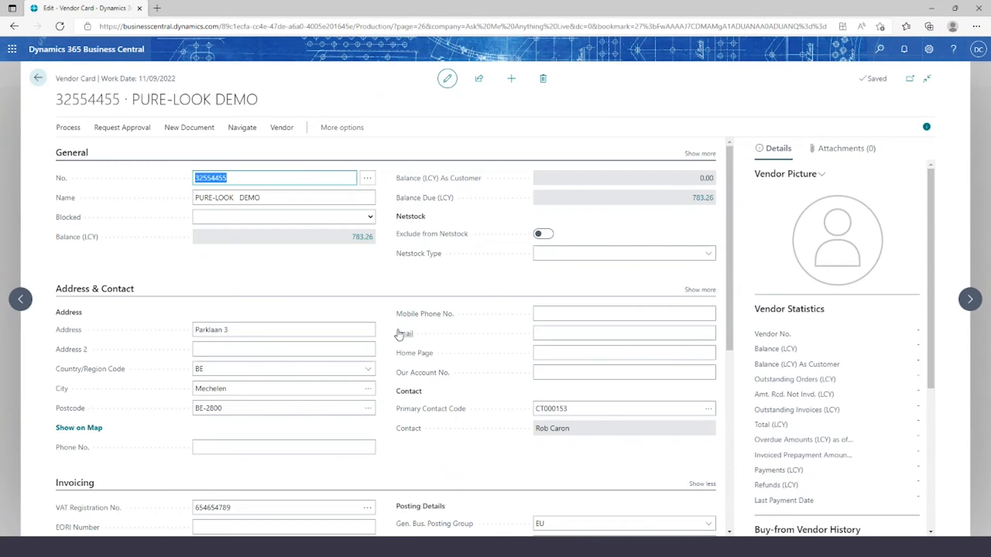
click(597, 335)
click(908, 349)
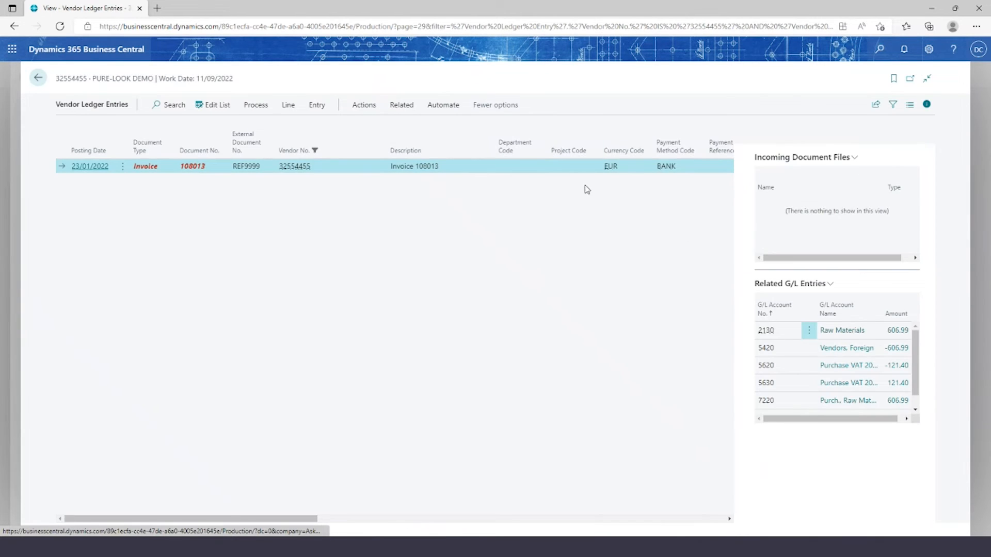
drag(293, 519, 440, 517)
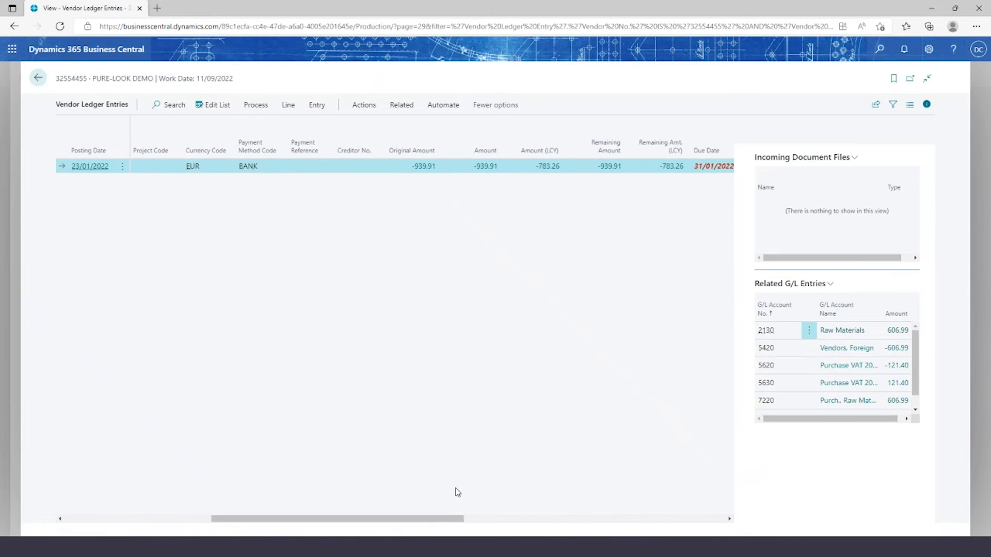
- Inspect the detailed entries behind the -783.26 amount, including the EXCH0001 loss, then return to the vendor card
click(547, 166)
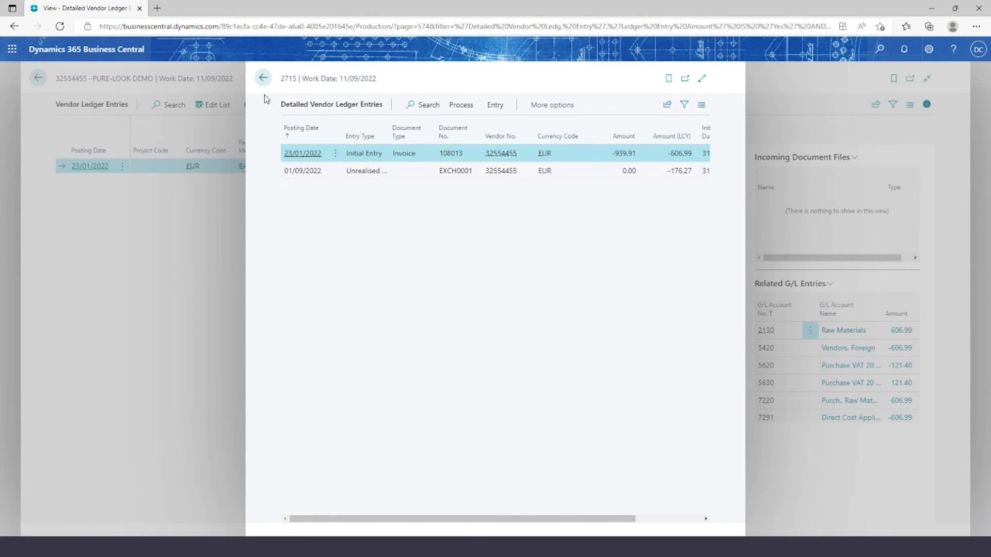
click(263, 78)
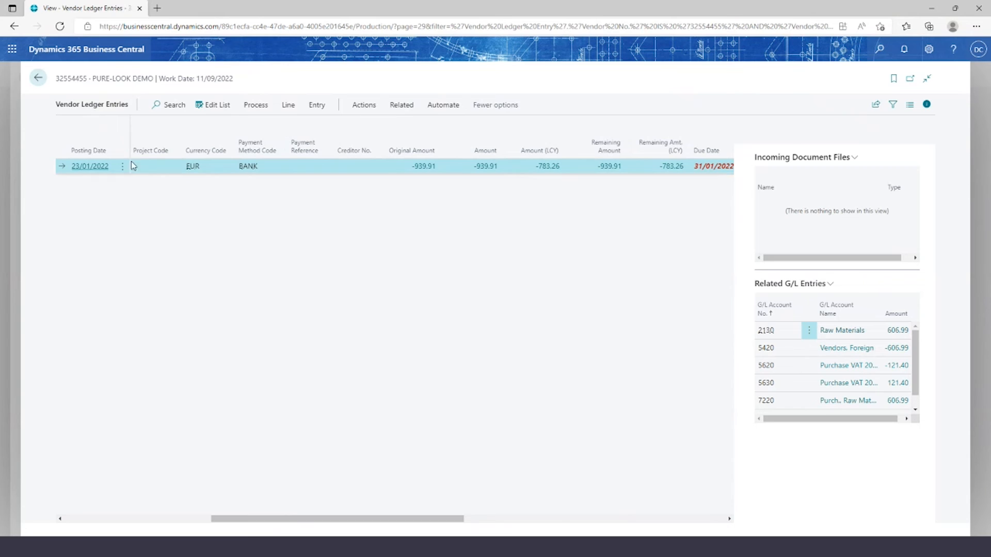
click(37, 80)
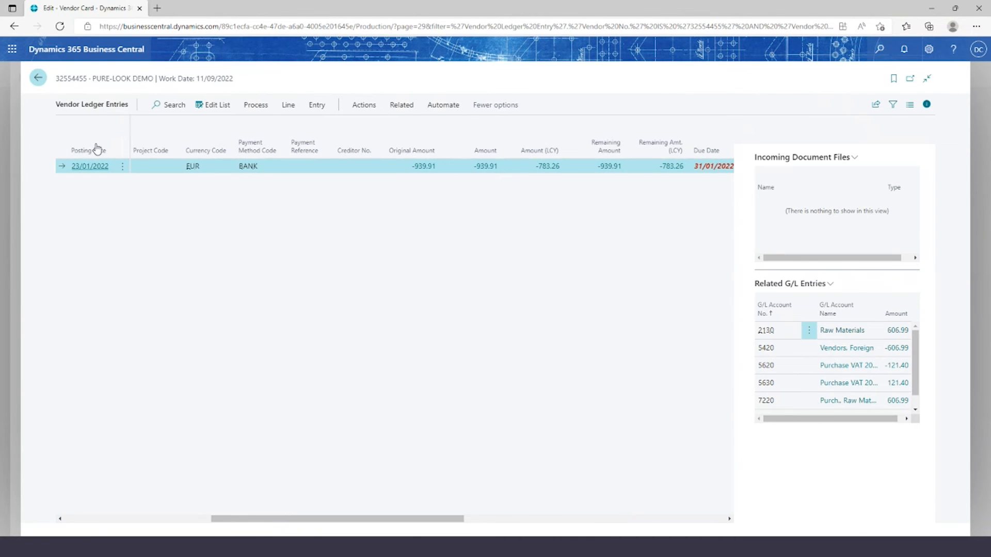